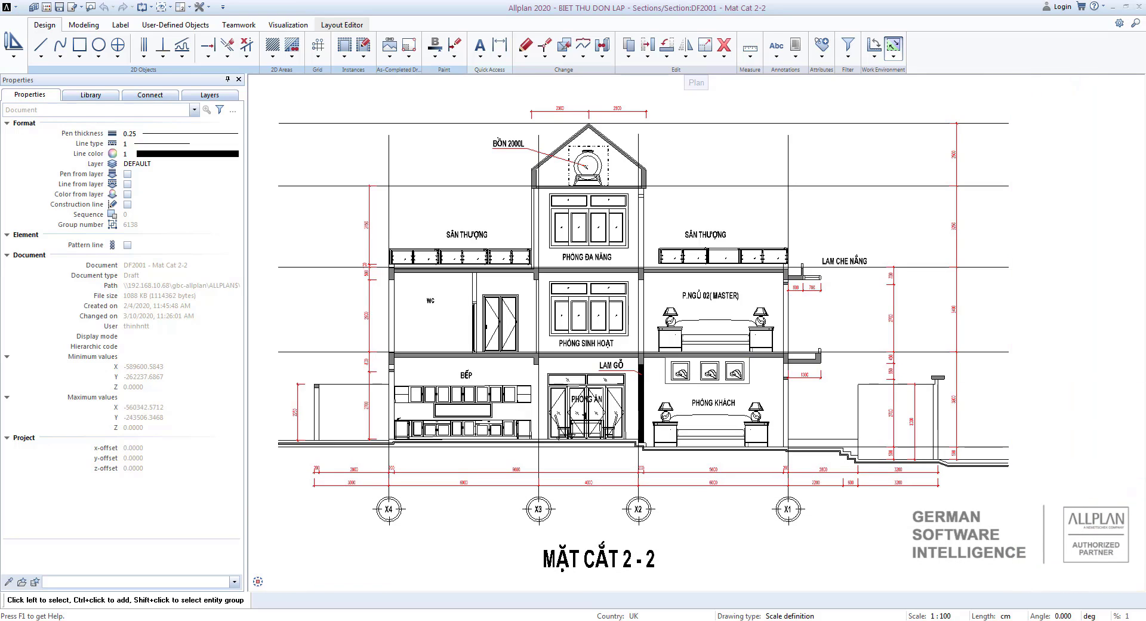
Make drawing file 2011 Mat Cat 3-3 current instead of Mat Cat 2-2 and open MB Tang 1 as a passive reference.
key("F2")
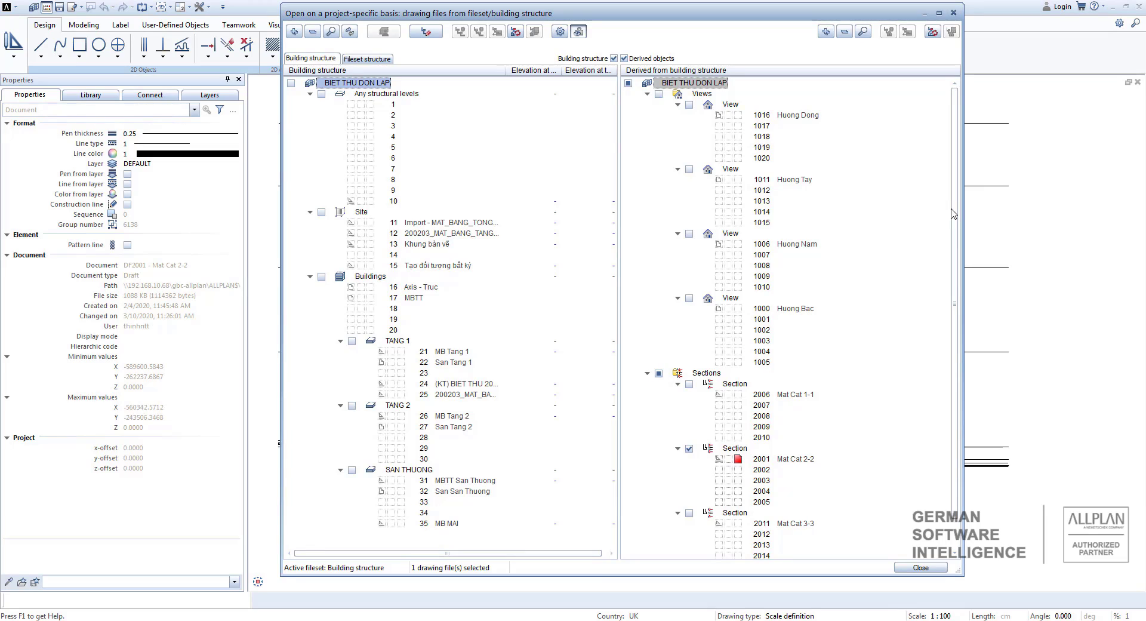
left_click(738, 459)
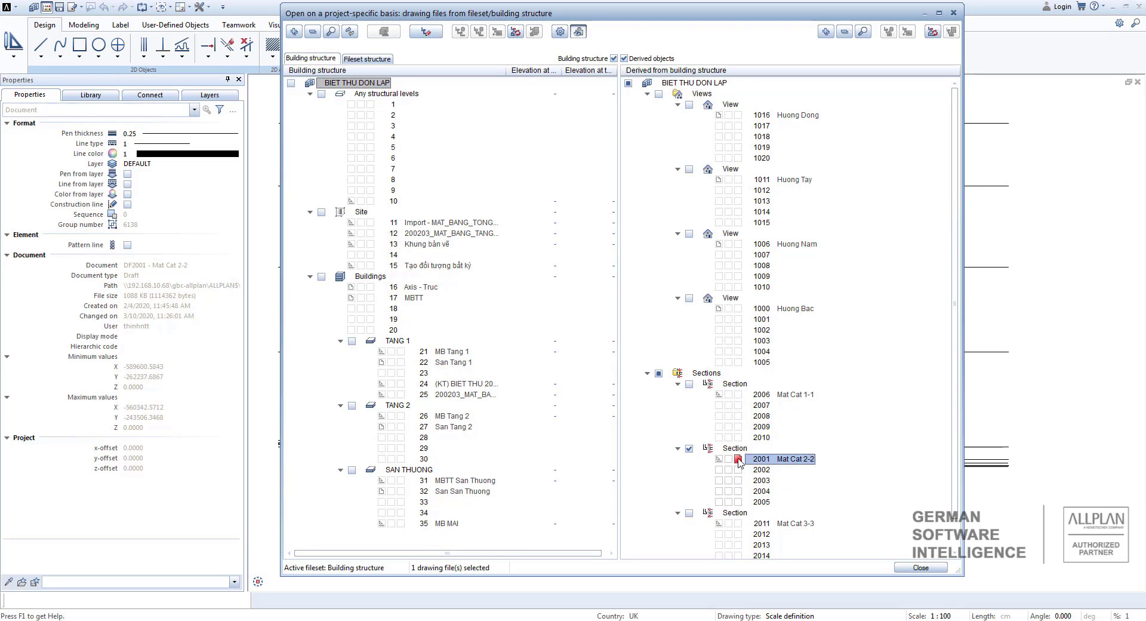
left_click(738, 523)
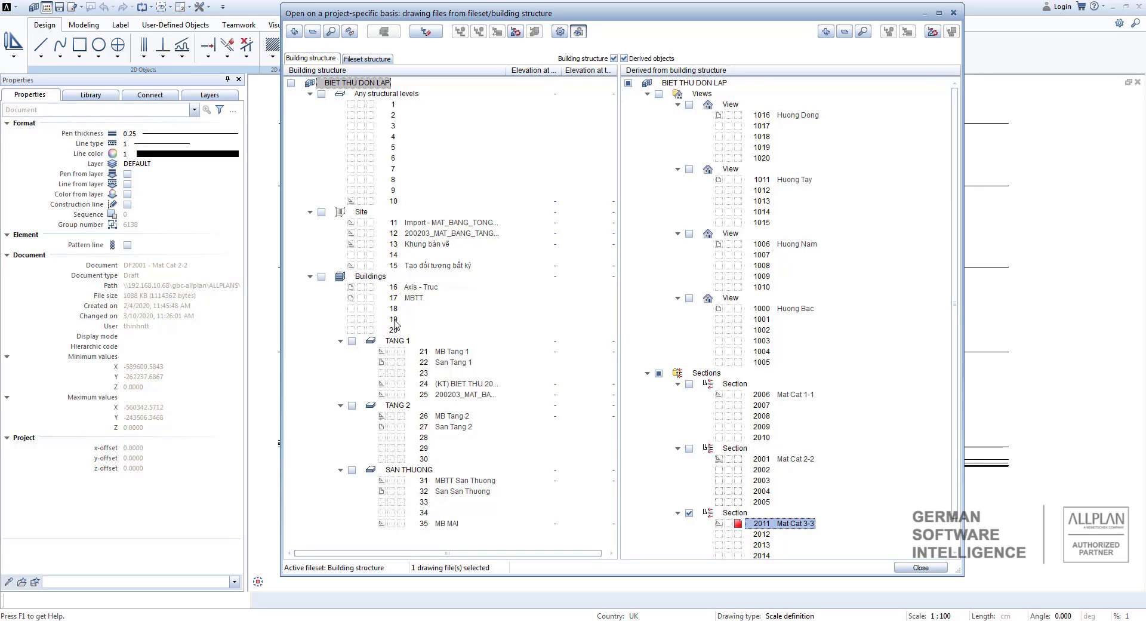
left_click(382, 352)
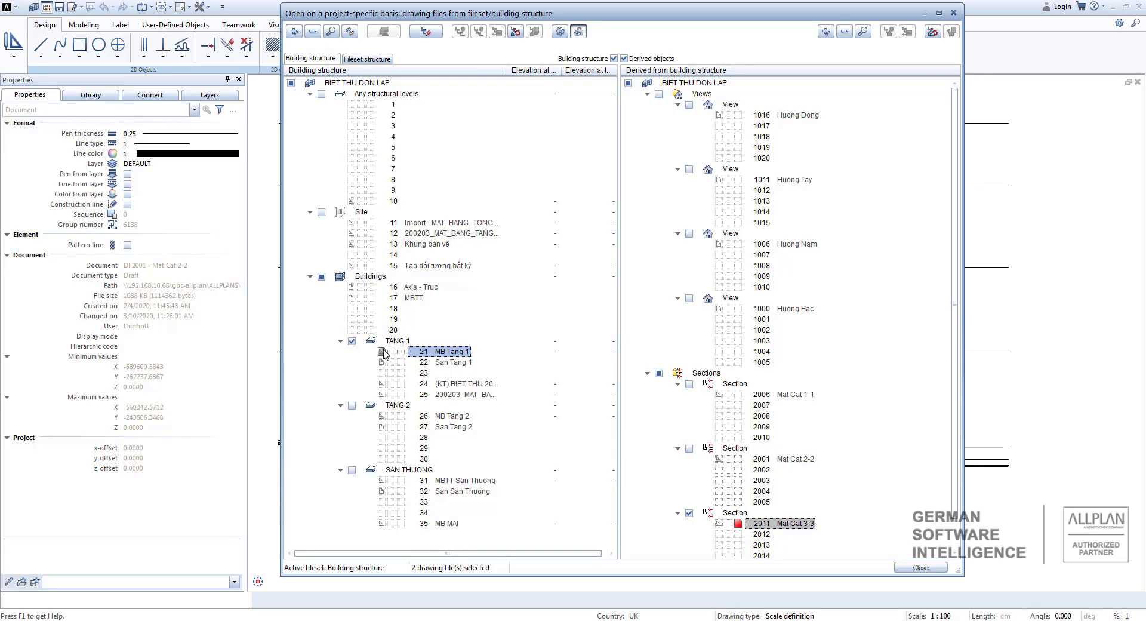
left_click(921, 568)
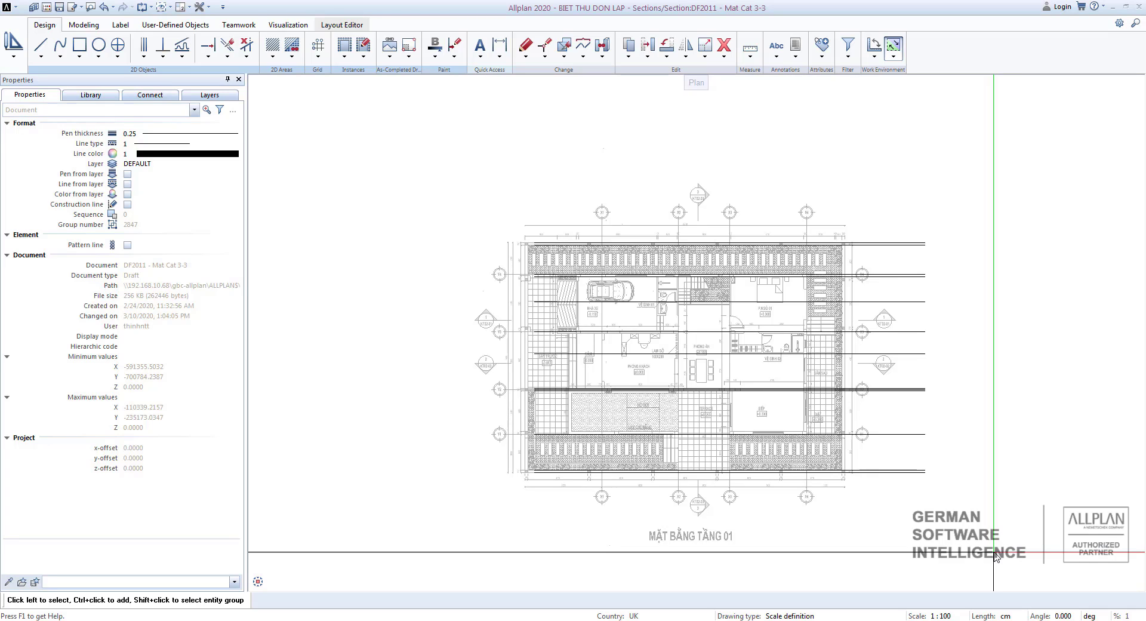
Close drawing file Mat Cat 3-3 and make MB Tang 1 under TANG 1 the current drawing file.
double_click(1001, 503)
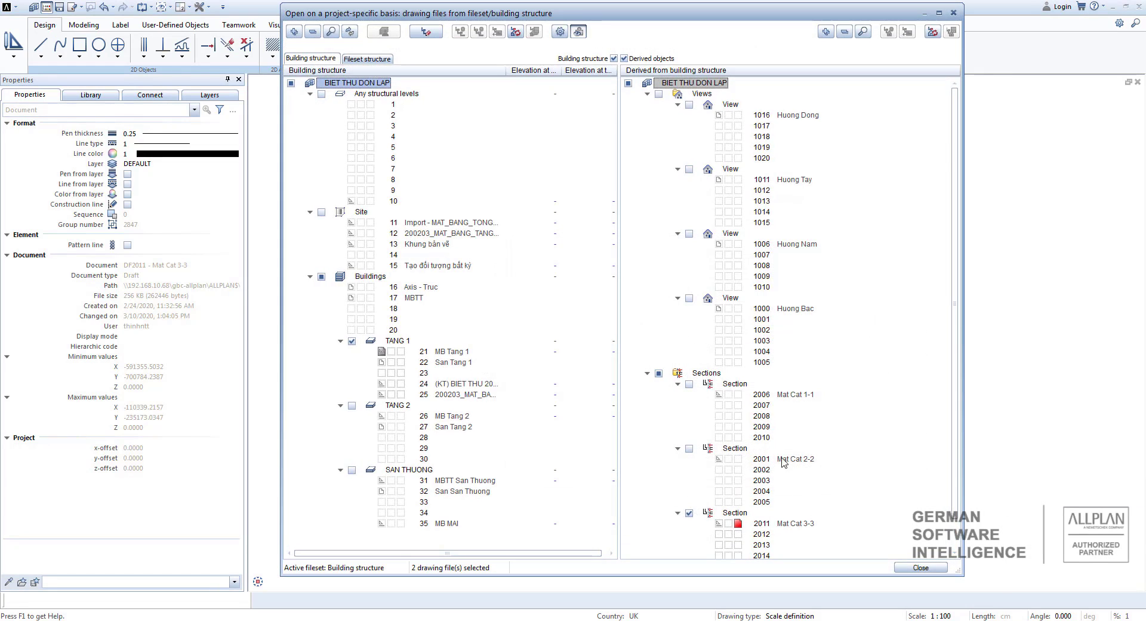
left_click(738, 524)
left_click(400, 352)
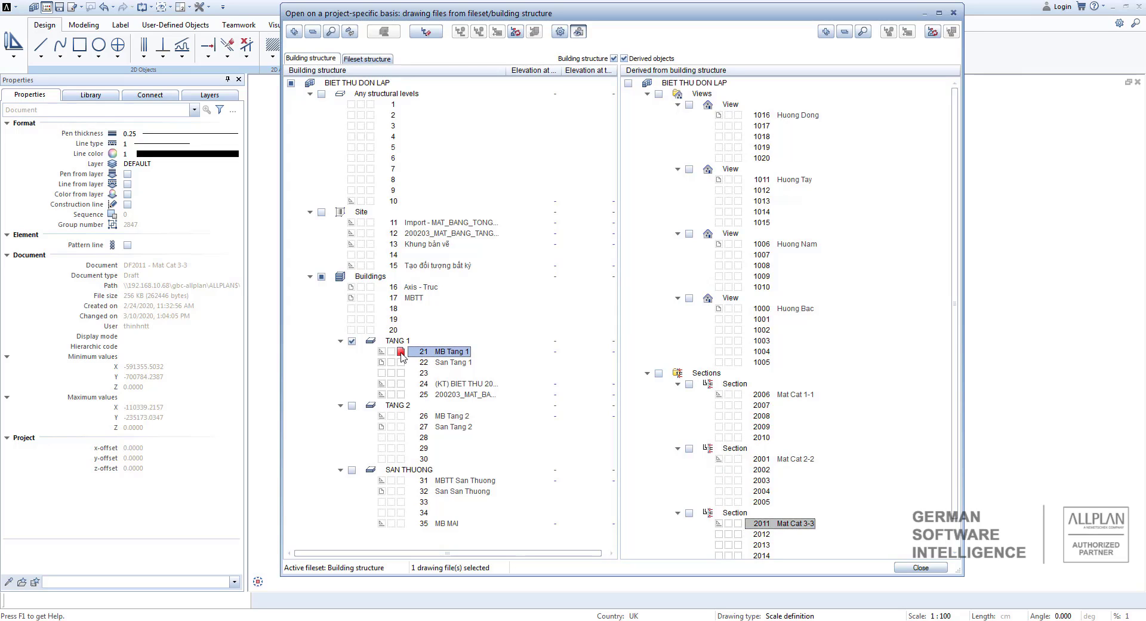
left_click(920, 567)
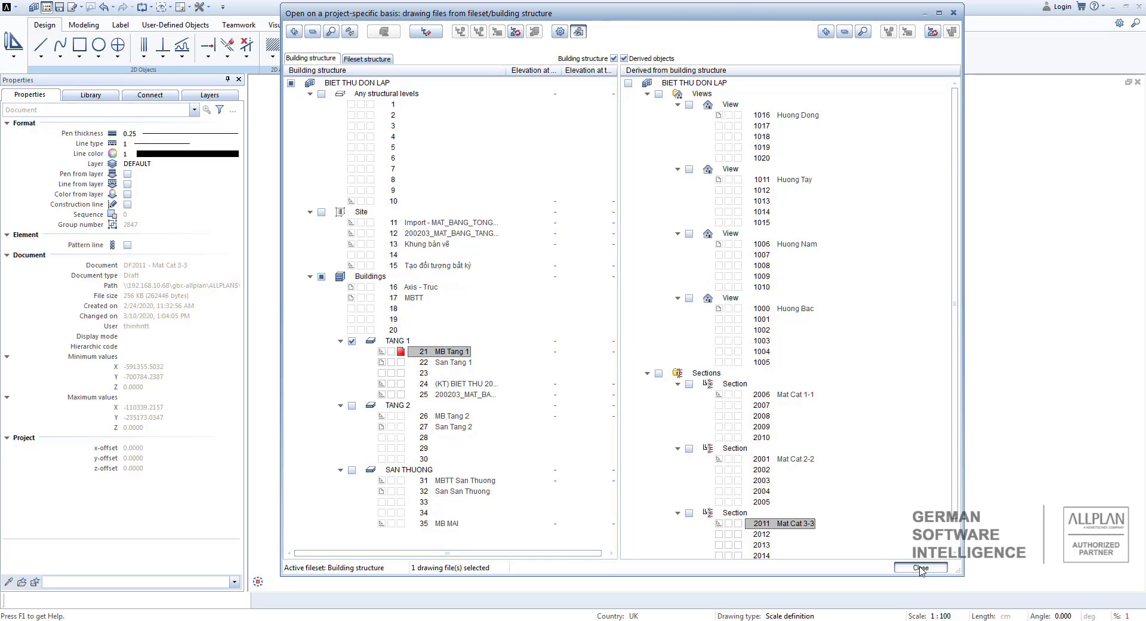
Select the Y1 to Y4 axis bubbles on the plan's left side and copy them to the clipboard.
scroll(518, 335, "up", 2)
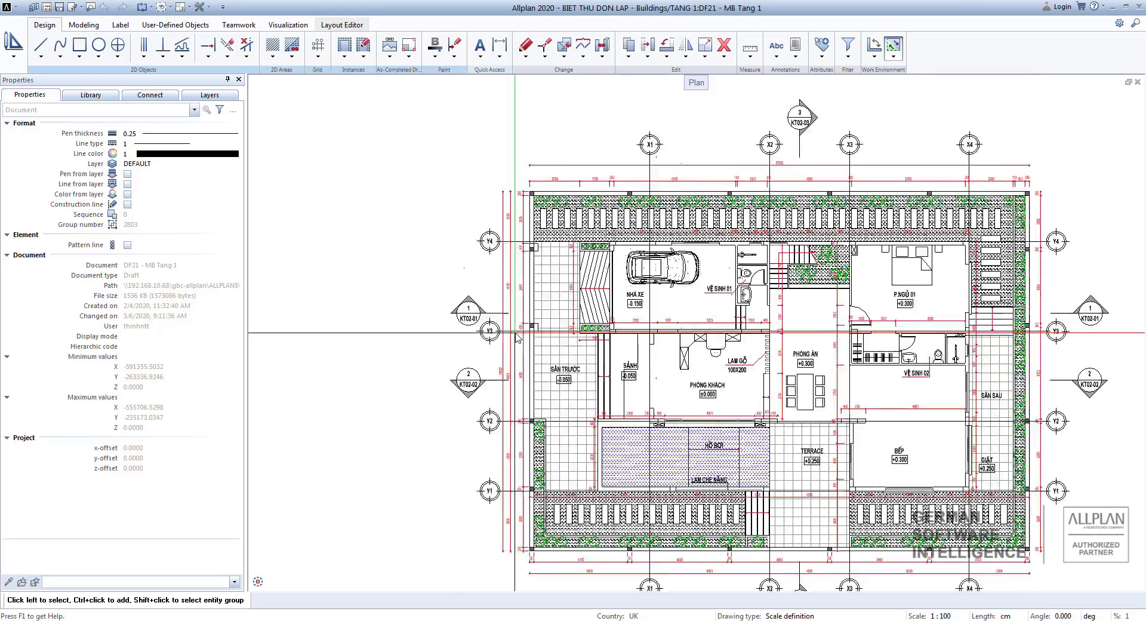
middle_click_drag(500, 284, 577, 185)
scroll(558, 158, "up", 2)
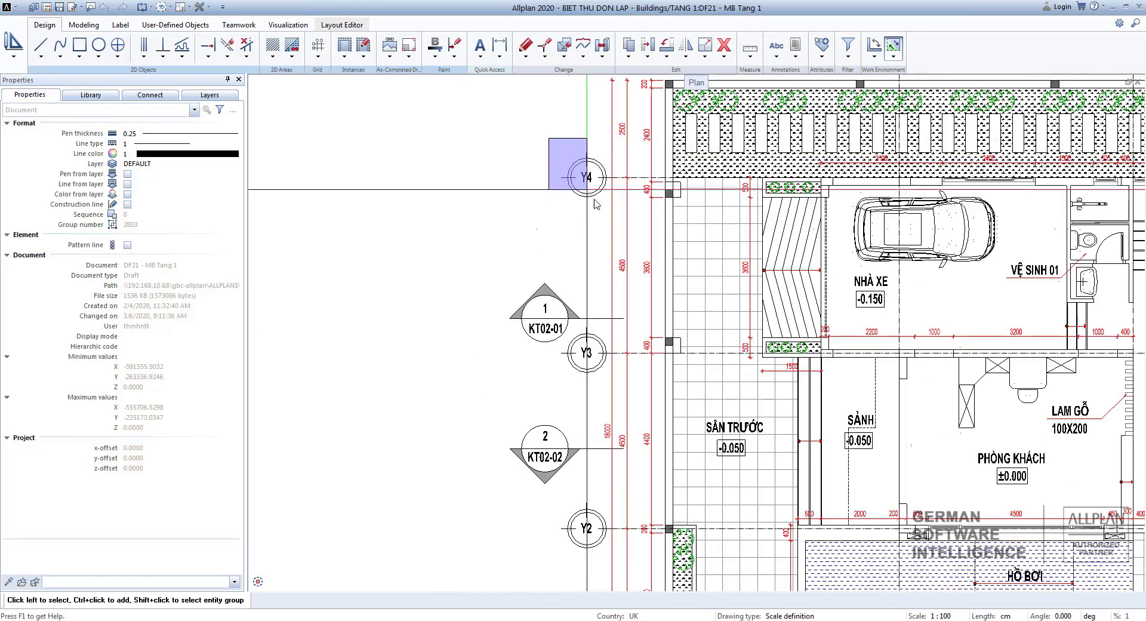
left_click(621, 233)
scroll(622, 280, "down", 5)
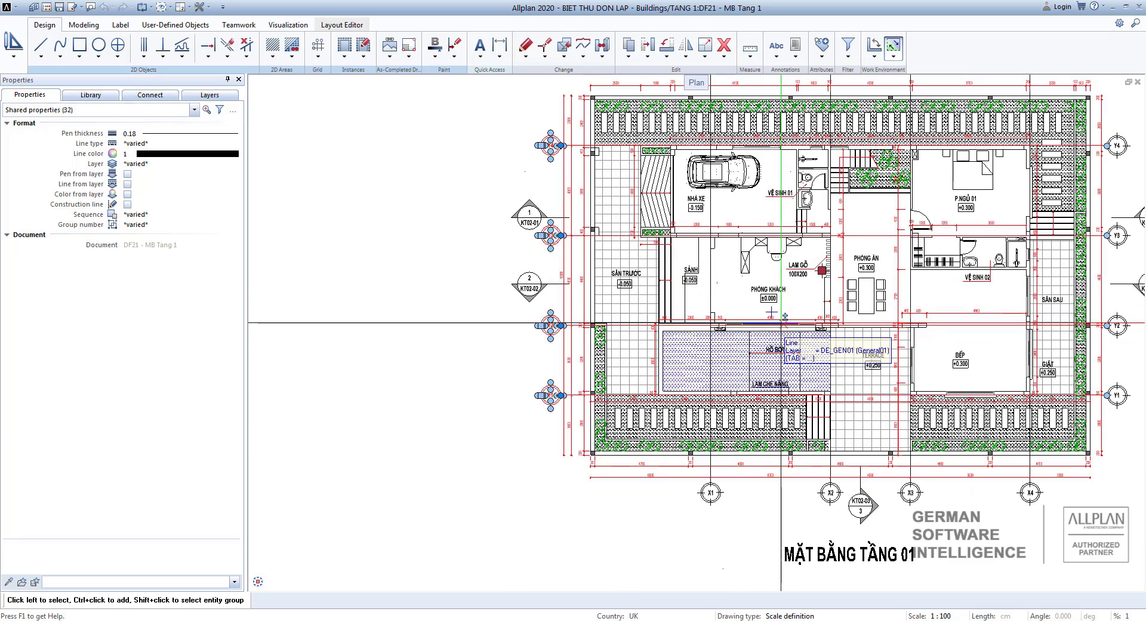
key("ctrl+v")
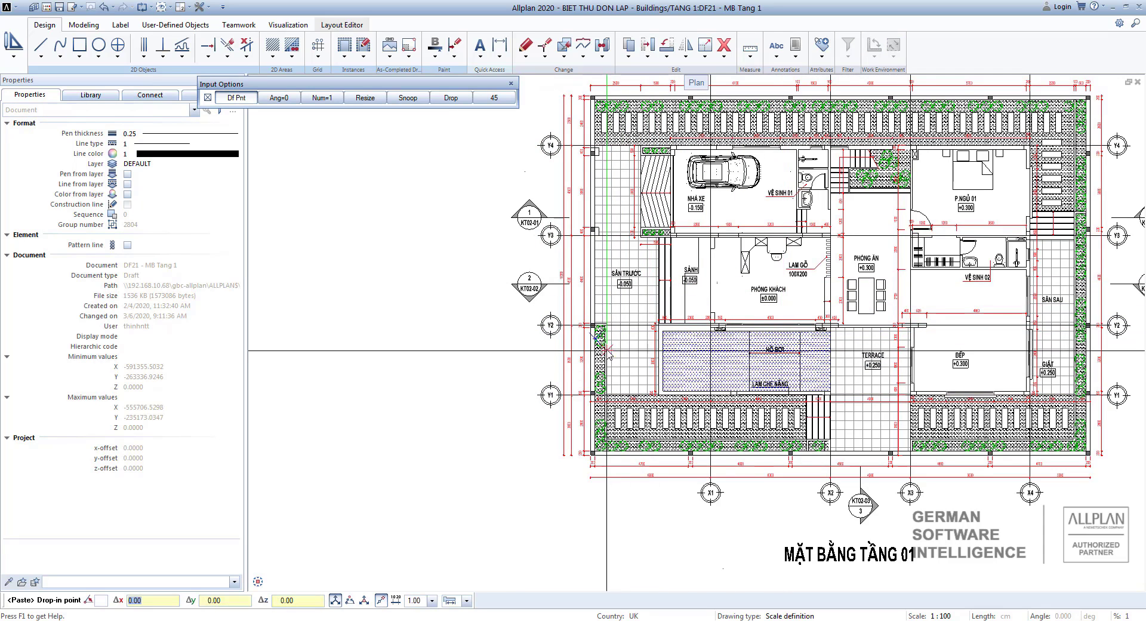
key("Escape")
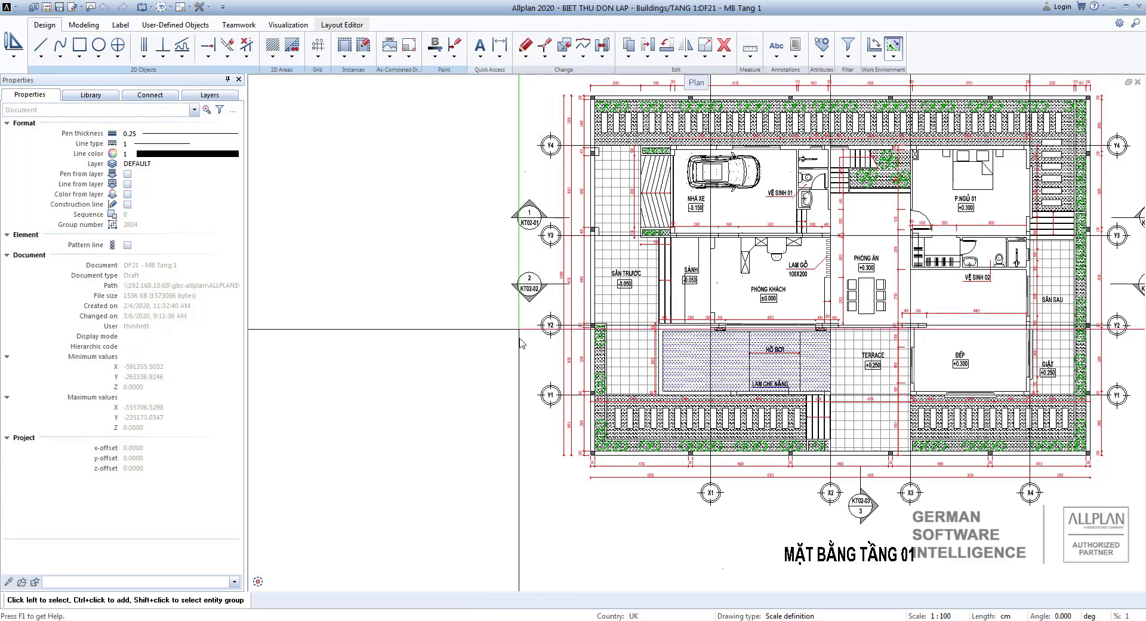
Make Mat Cat 3-3 the only open drawing file and paste the copied Y axis bubbles at their original position.
scroll(518, 345, "down", 1)
double_click(458, 339)
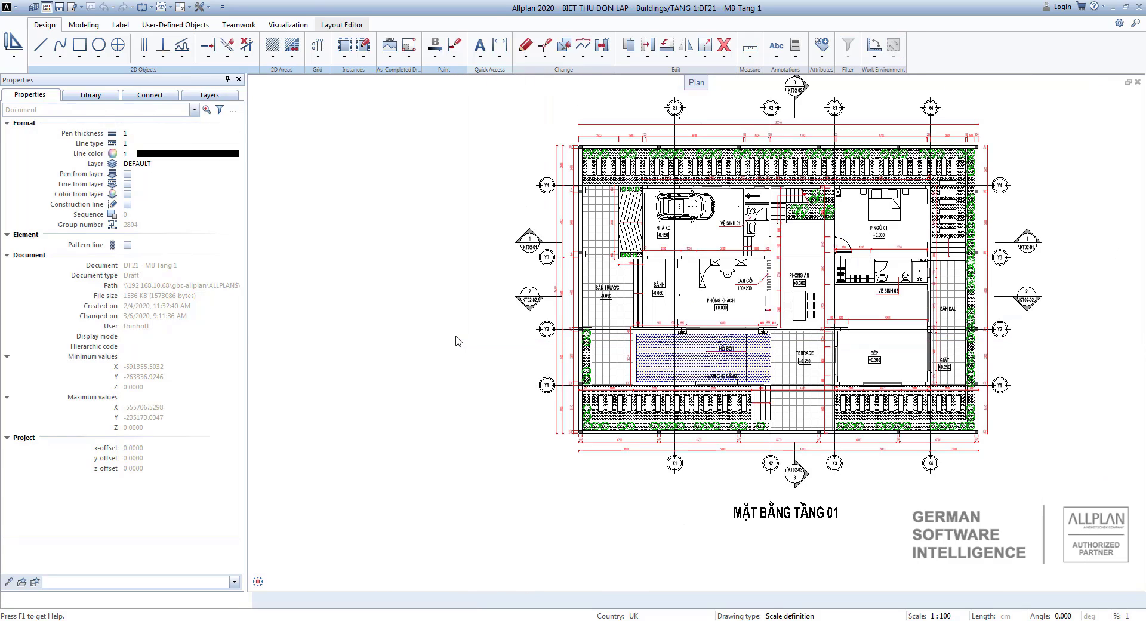
left_click(402, 351)
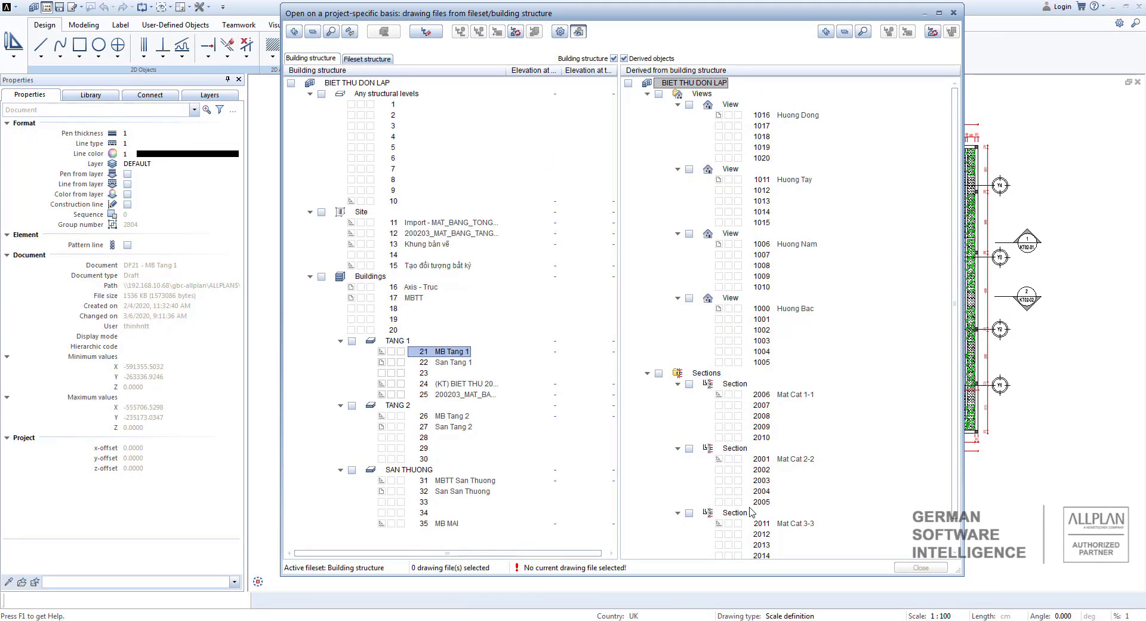
double_click(739, 531)
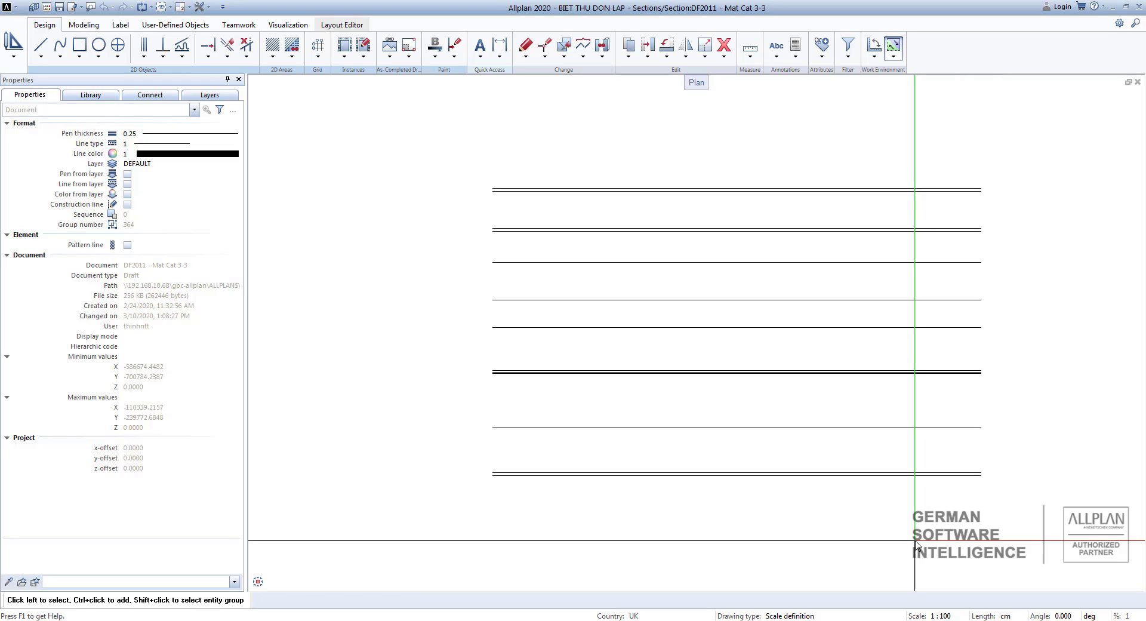
key("ctrl+alt+v")
key("Escape")
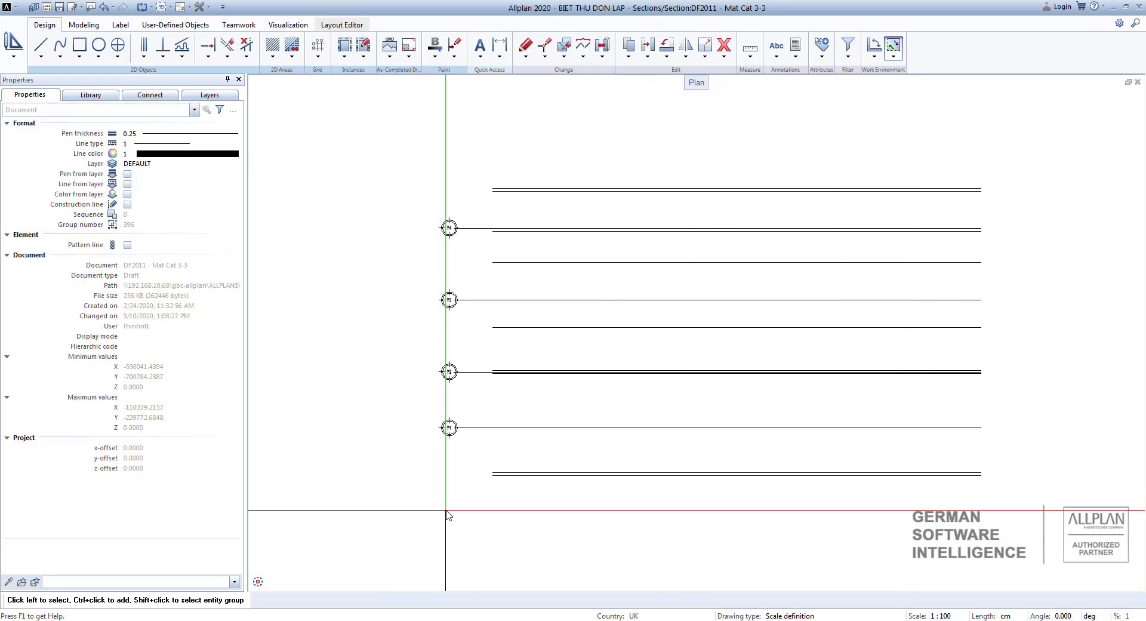
Open MB Tang 1 as a passive reference behind Mat Cat 3-3 and check how the pasted Y axis bubbles align with the plan.
key("F2")
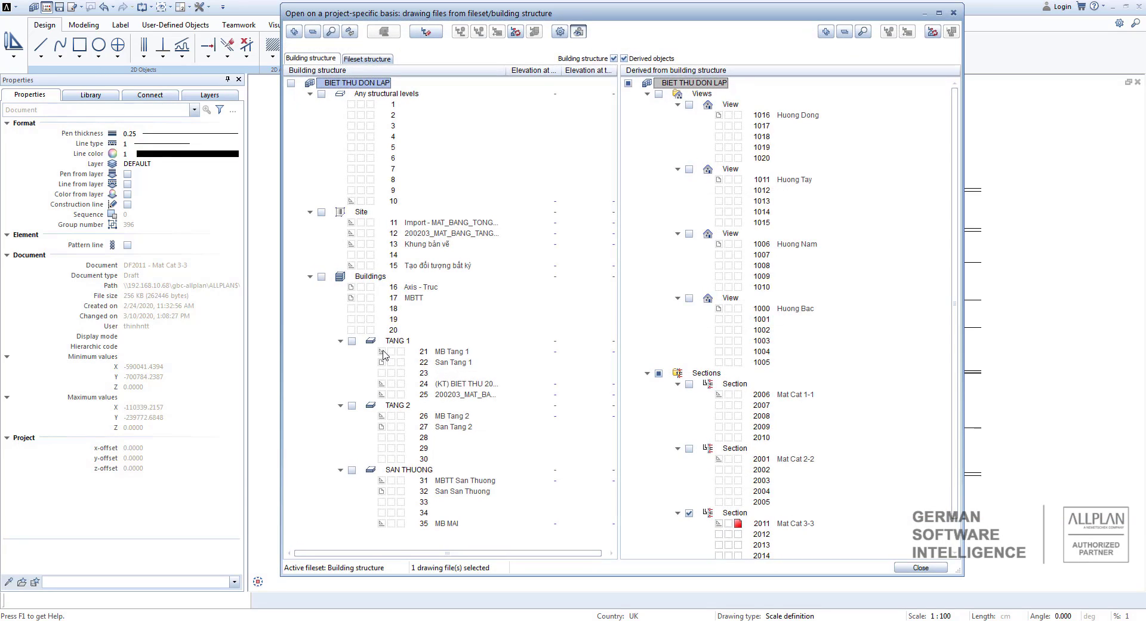
left_click(382, 351)
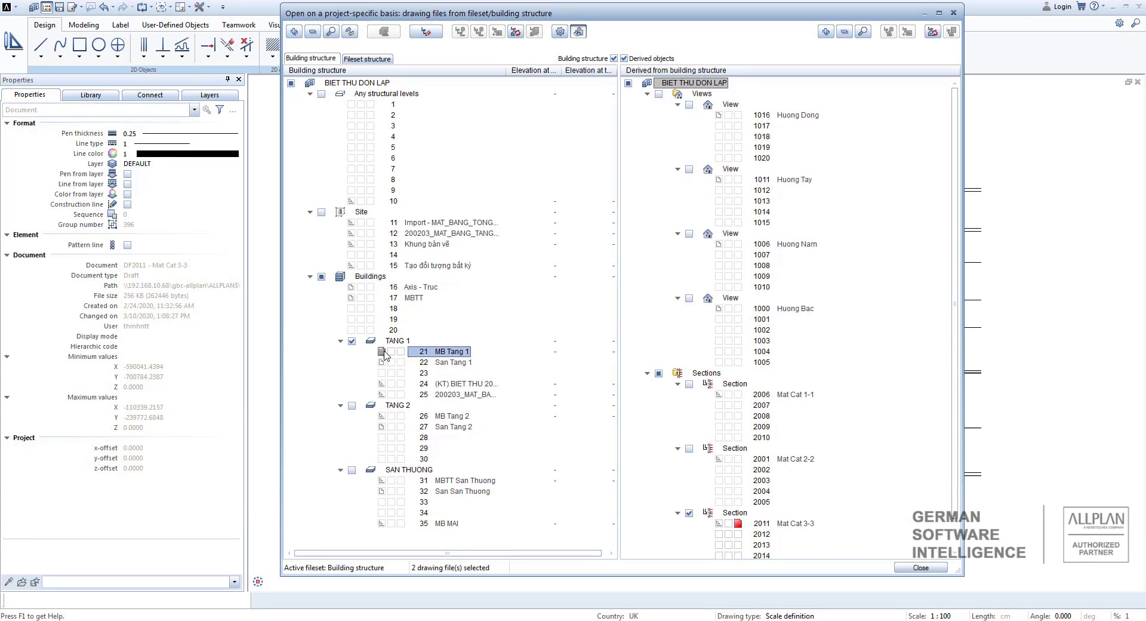
left_click(939, 570)
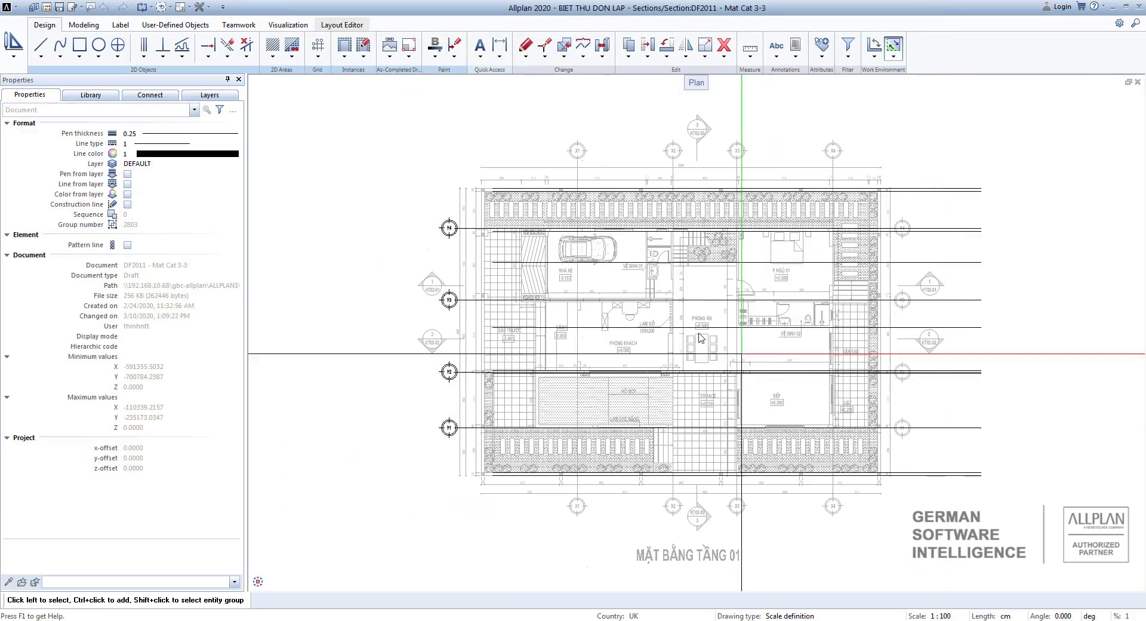
scroll(465, 289, "up", 3)
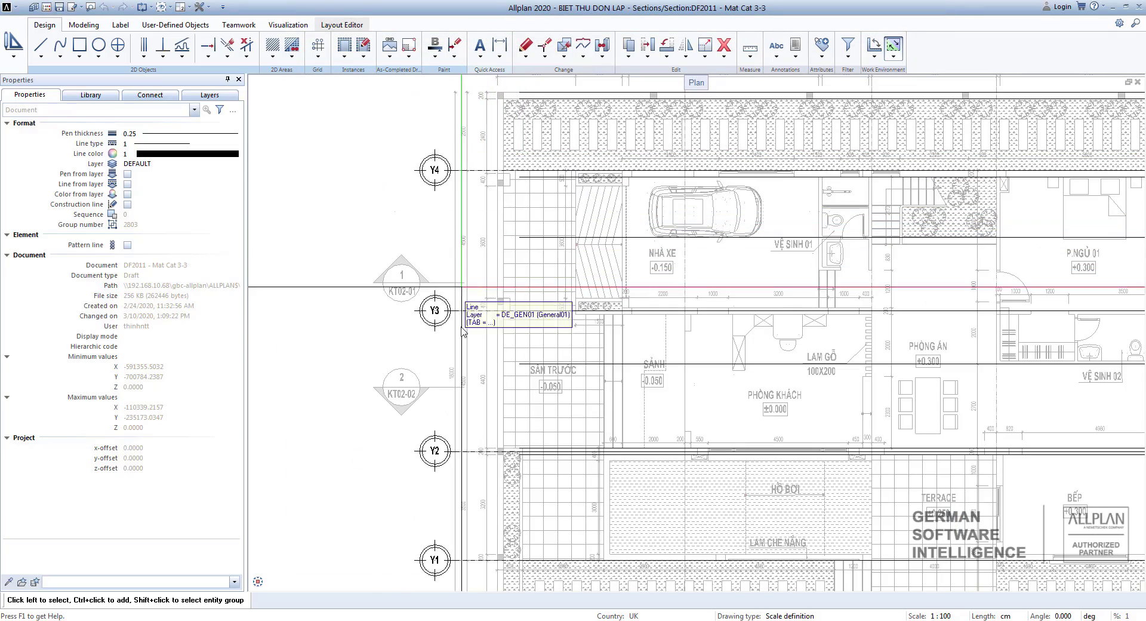
scroll(472, 364, "down", 3)
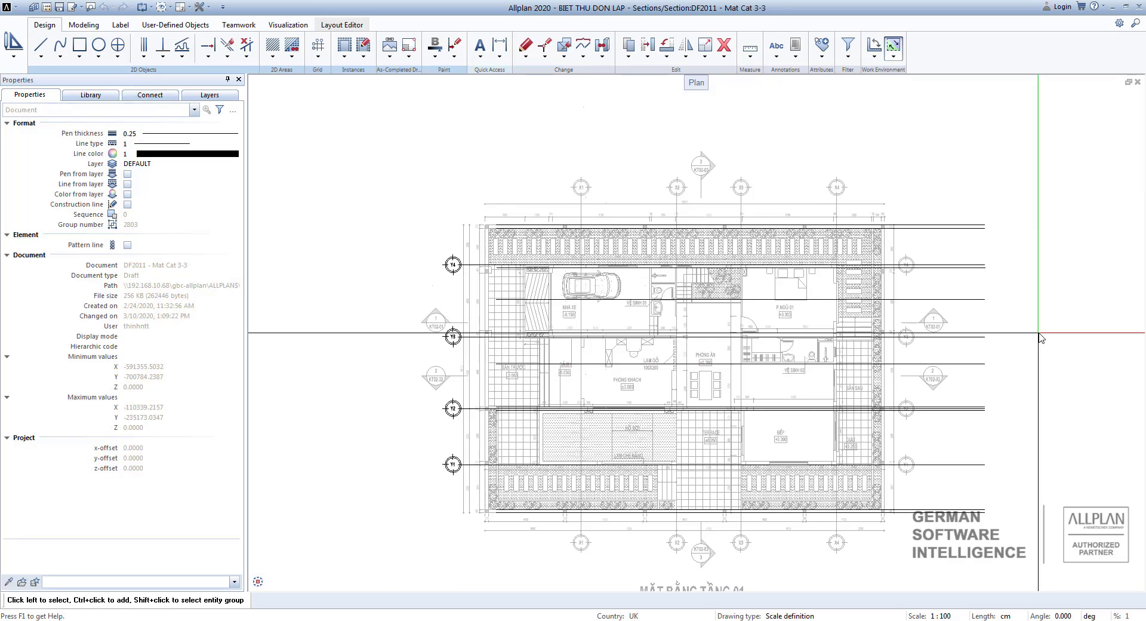
Switch off the MB Tang 1 reference, keeping only drawing file Mat Cat 3-3 open.
key("F2")
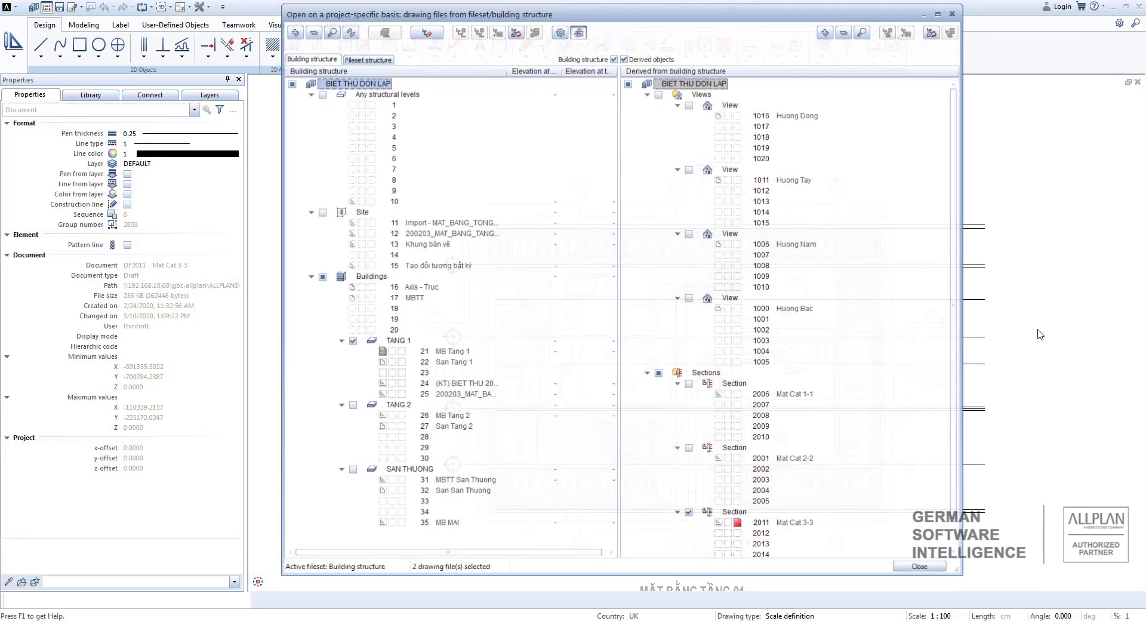
left_click(381, 352)
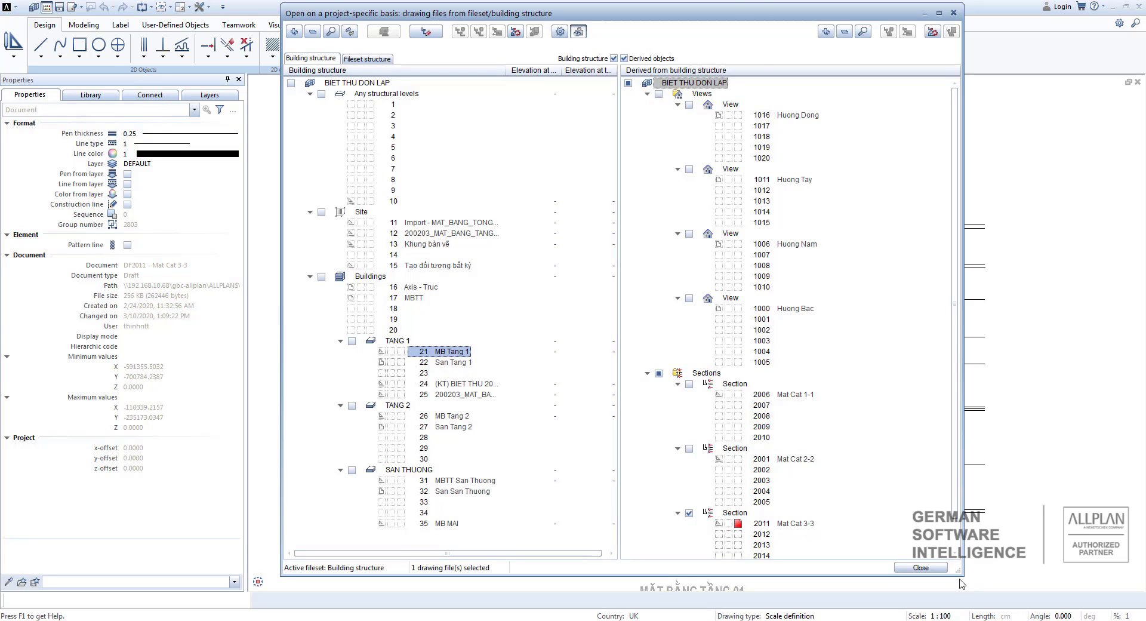
left_click(931, 568)
middle_click_drag(1035, 410, 991, 357)
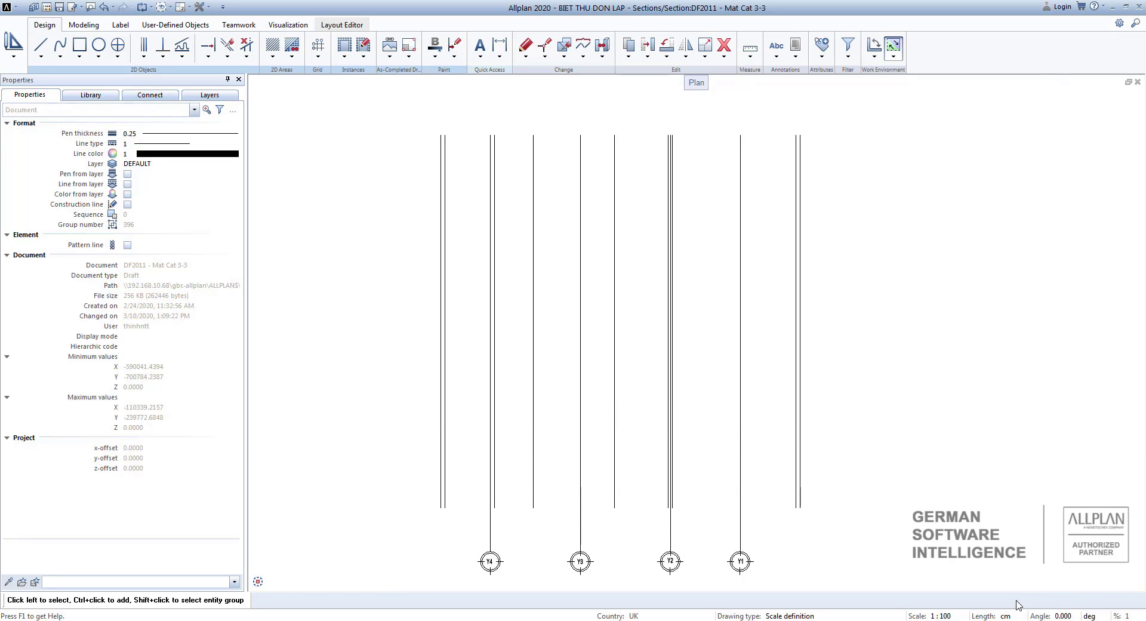
scroll(983, 568, "up", 1)
mouse_move(983, 568)
middle_mouse_down()
mouse_move(979, 541)
mouse_move(1025, 560)
middle_mouse_up()
scroll(1026, 559, "down", 1)
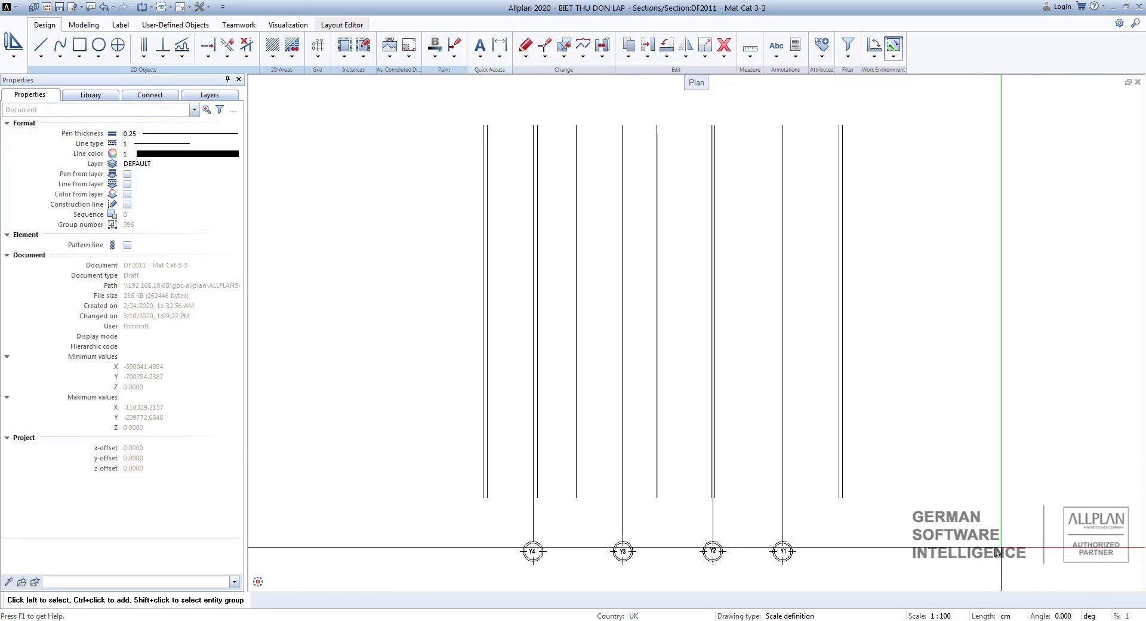